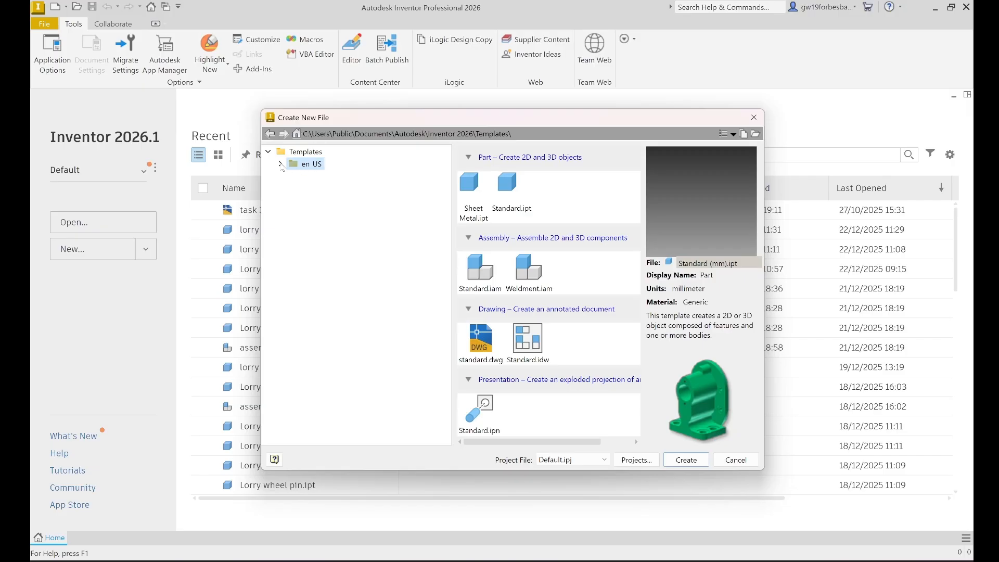
Step: Create a new part from the Metric template Standard (mm).ipt
left_click(280, 165)
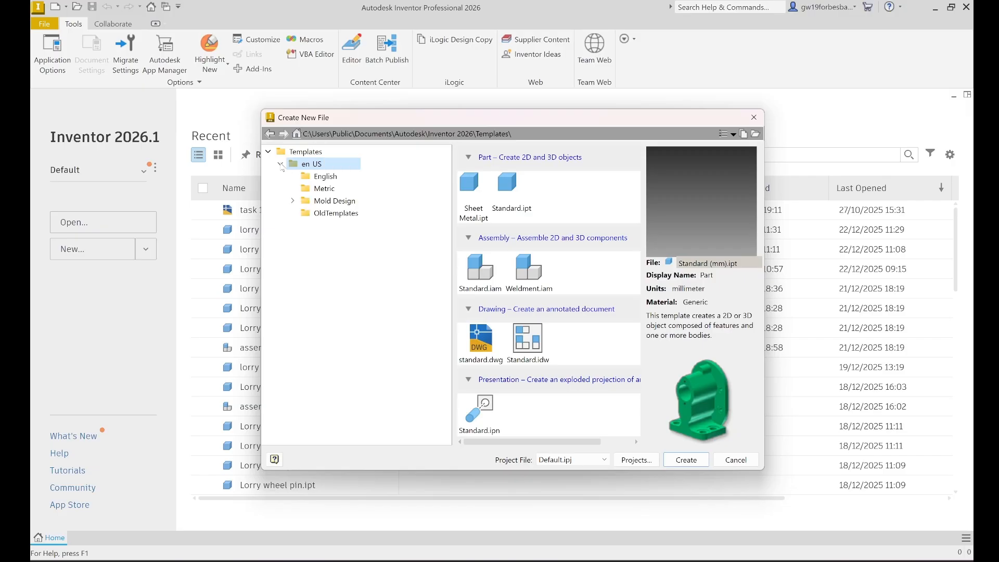
left_click(319, 189)
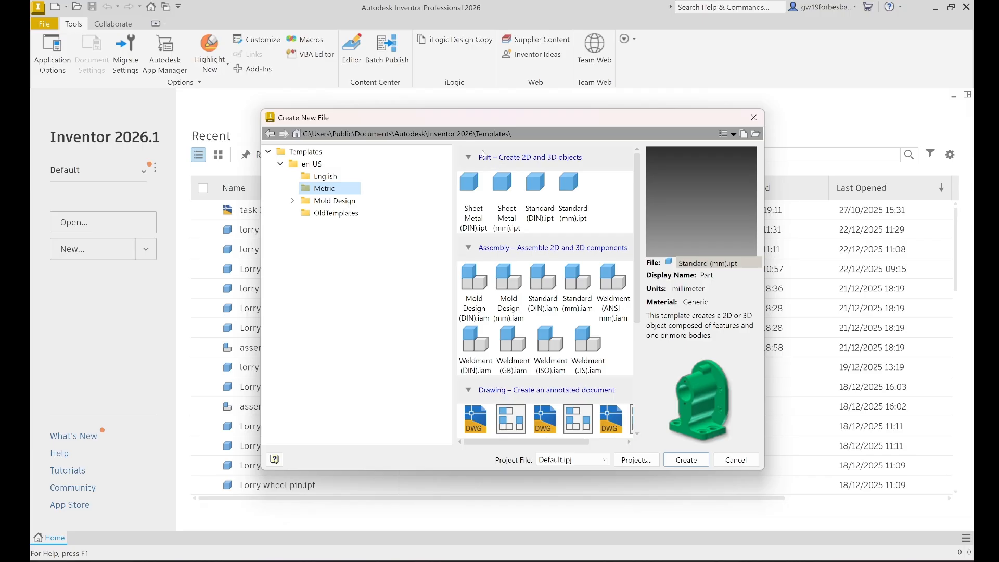
left_click(574, 191)
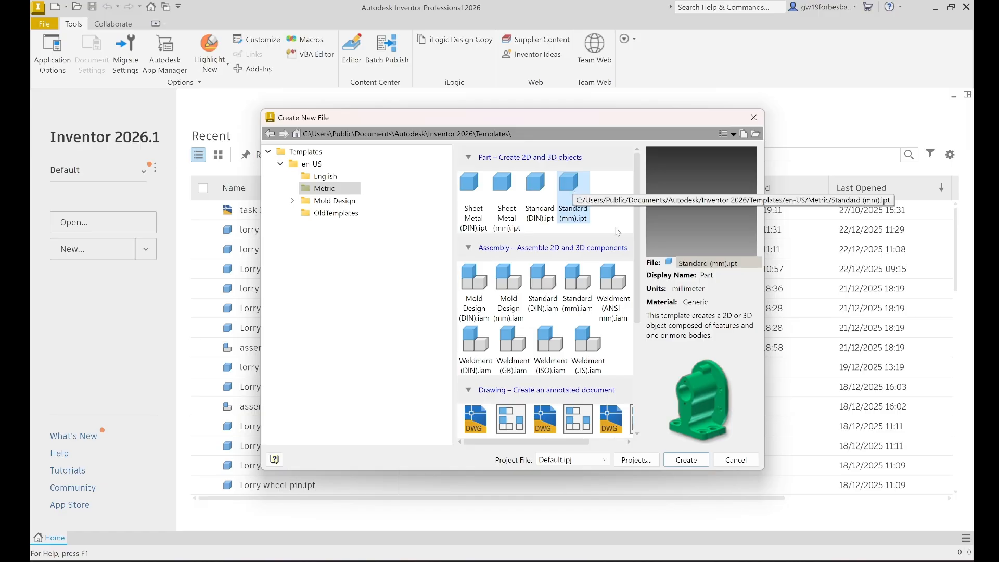
left_click(687, 460)
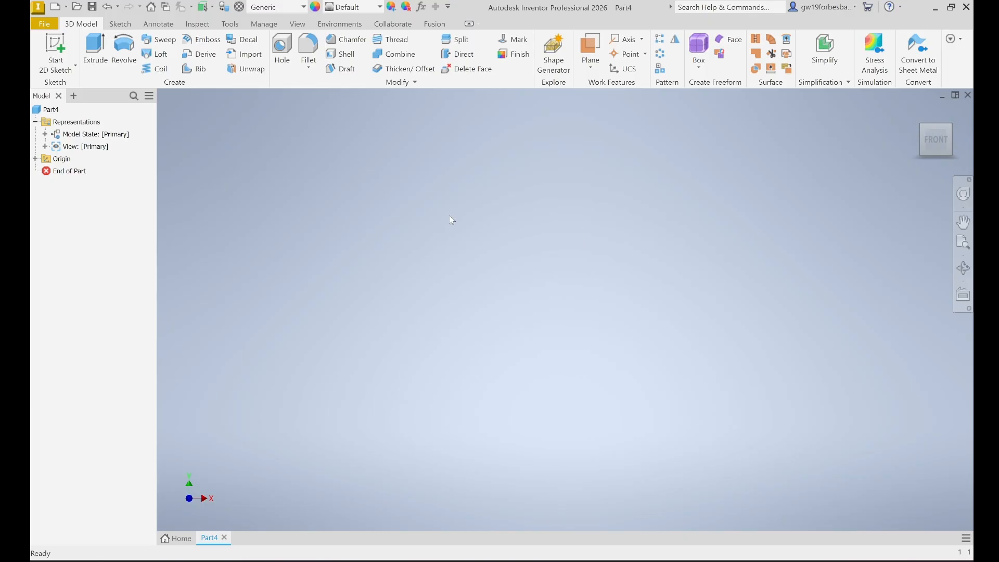
Step: Start a sketch on the front XY plane and draw a rectangle from the origin, about 13 mm wide and 10.8 mm high
left_click(58, 41)
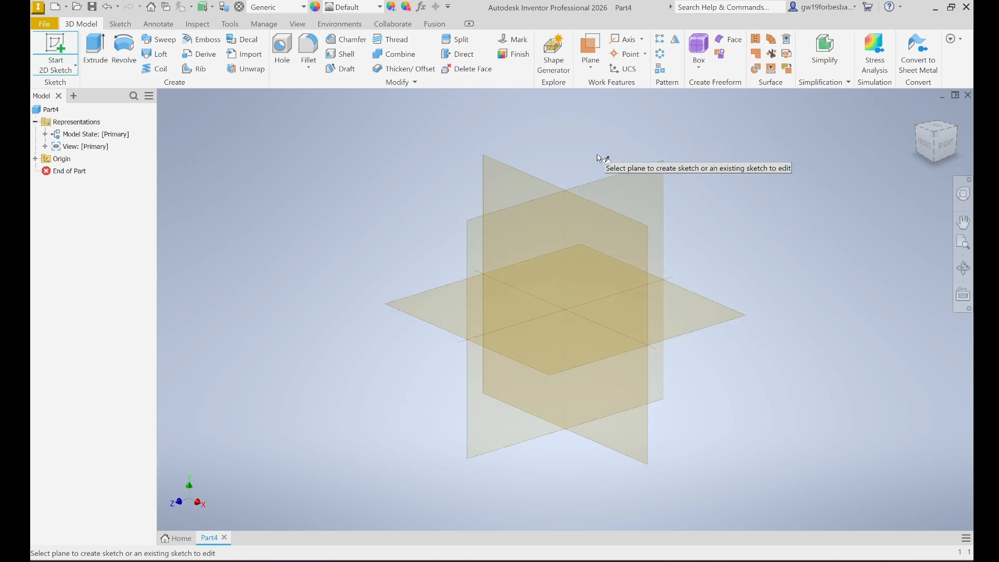
left_click(498, 167)
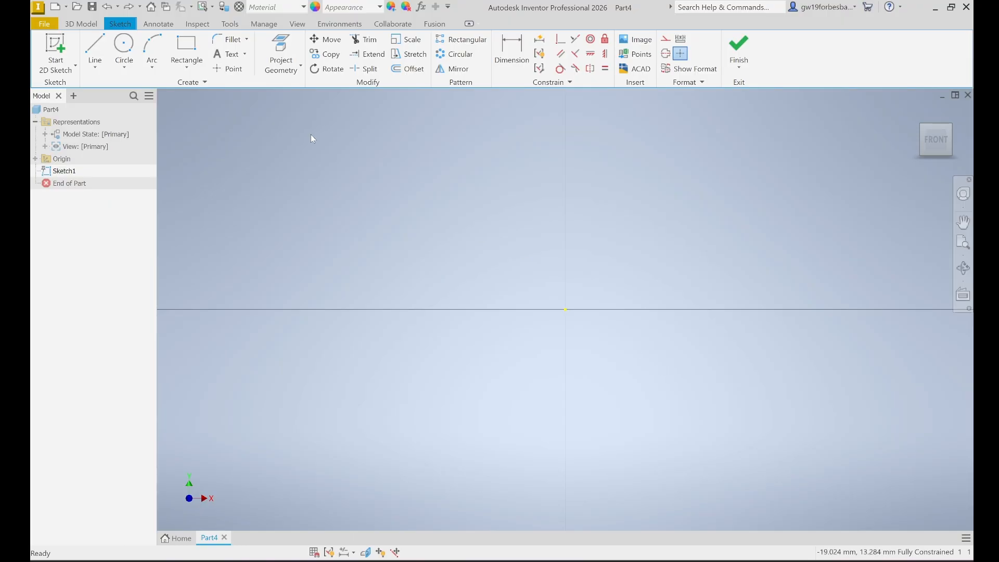
left_click(188, 46)
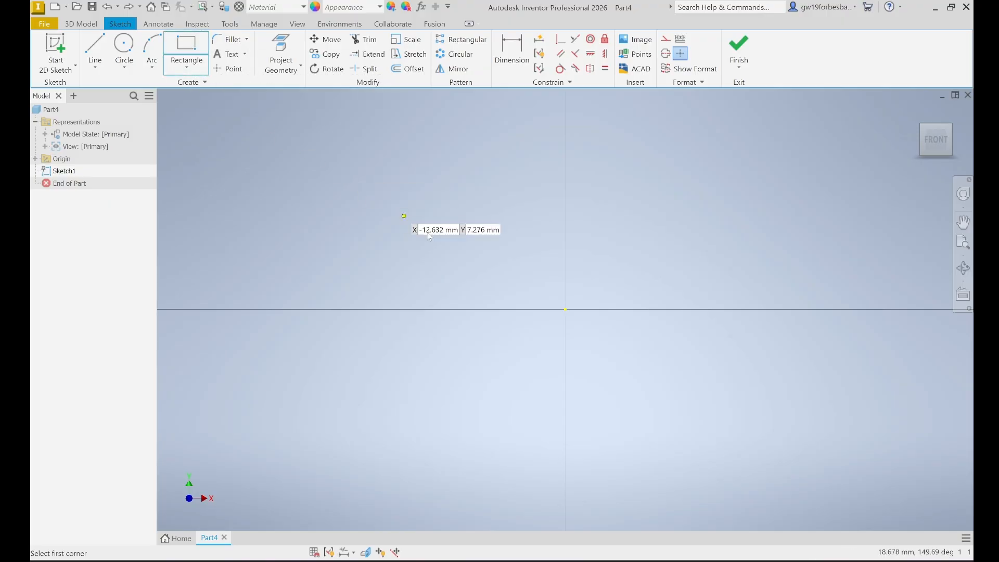
left_click(565, 309)
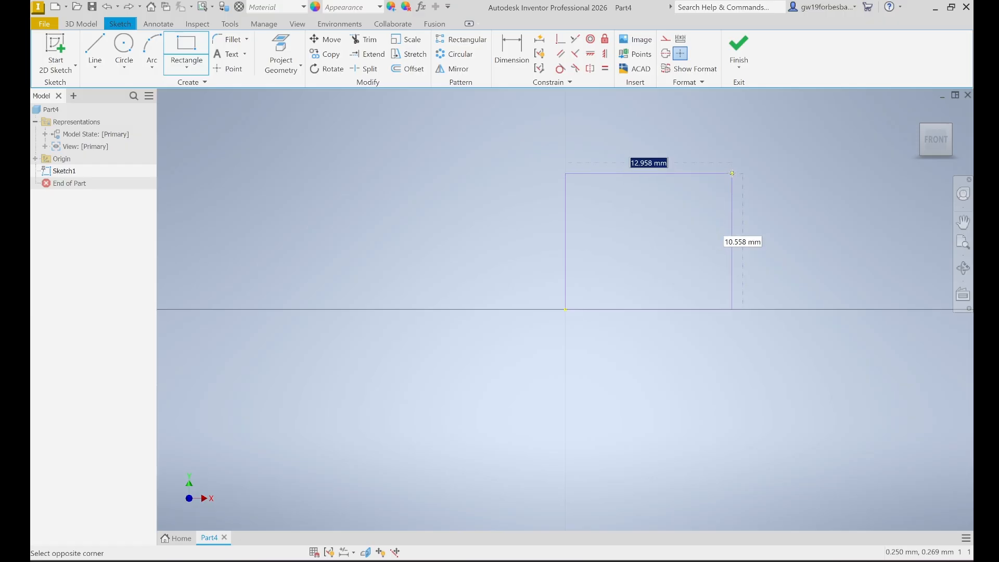
left_click(733, 170)
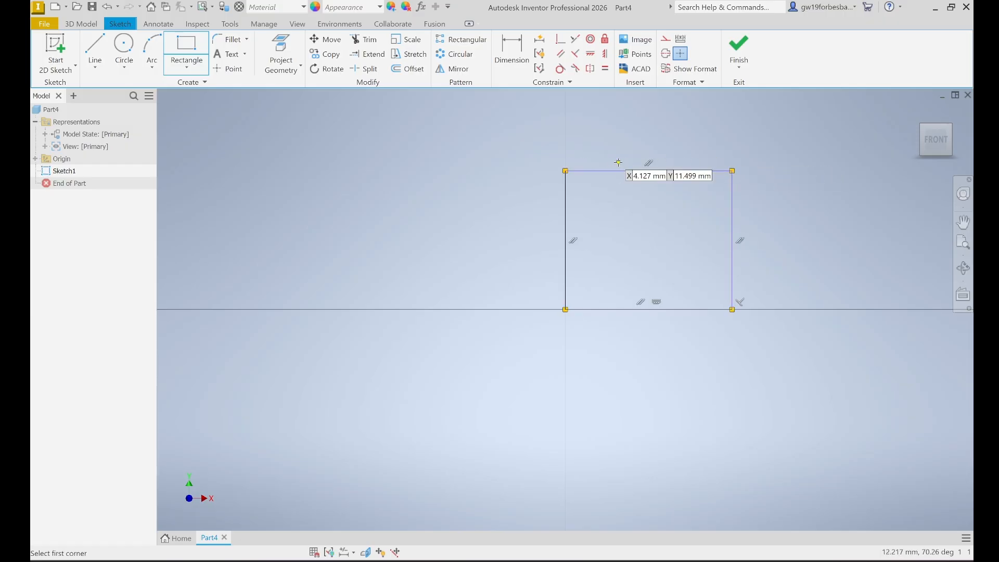
Step: Dimension the rectangle's vertical side on the Y axis and set its height to 95 mm
left_click(514, 61)
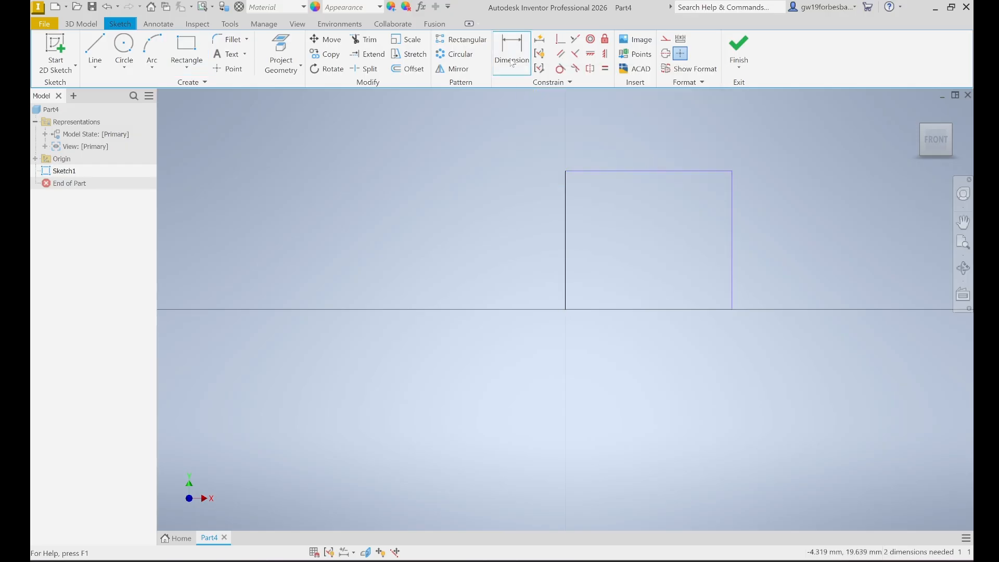
left_click(567, 194)
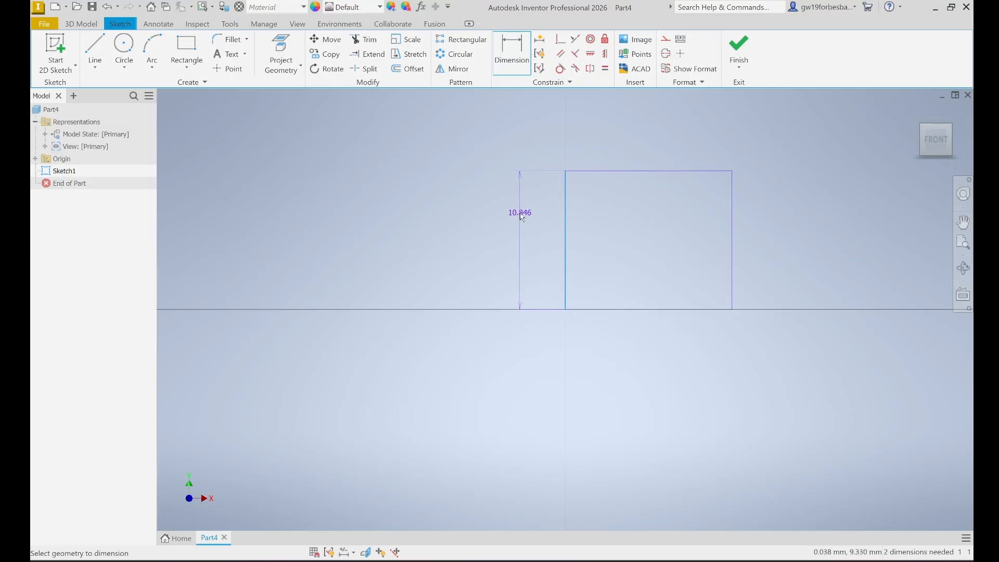
left_click(494, 221)
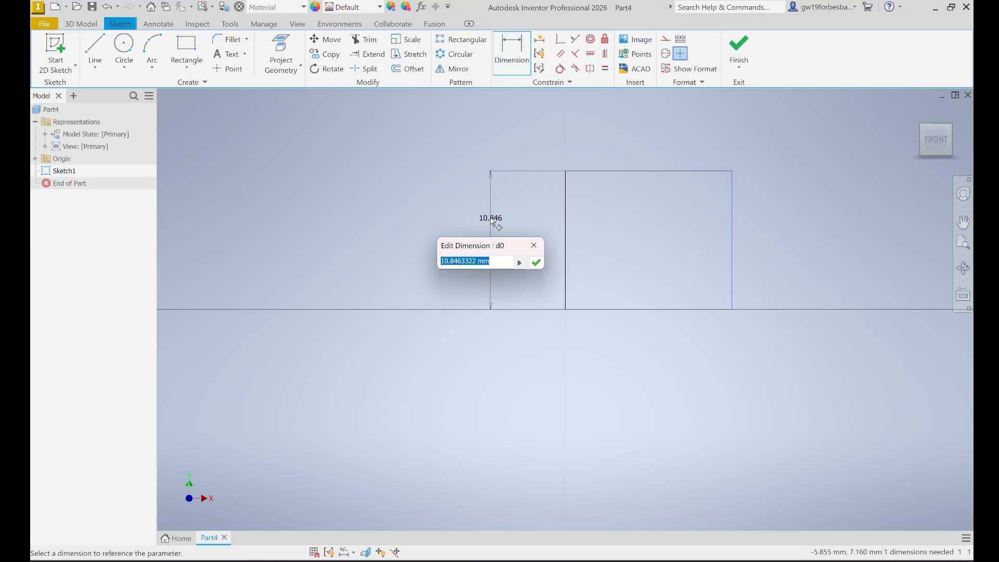
type("95")
key("Return")
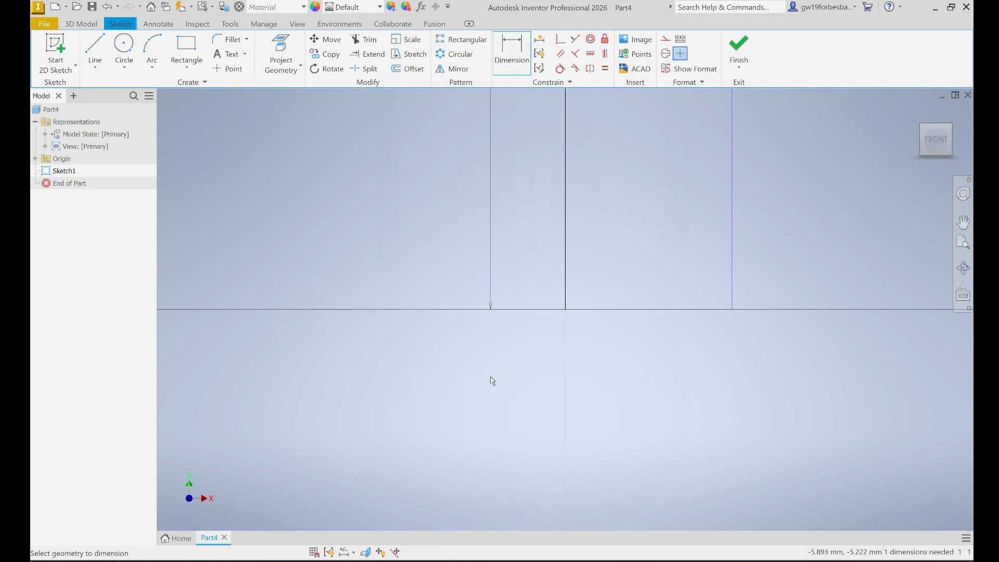
Step: Dimension the rectangle's base, set its width to 95 mm and finish the sketch
scroll(484, 384, "down", 5)
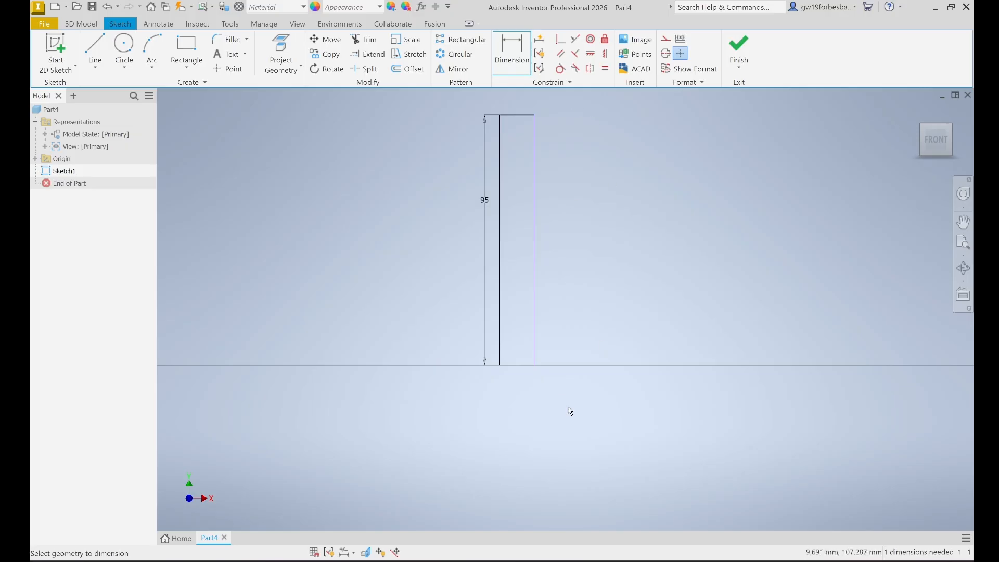
left_click(528, 368)
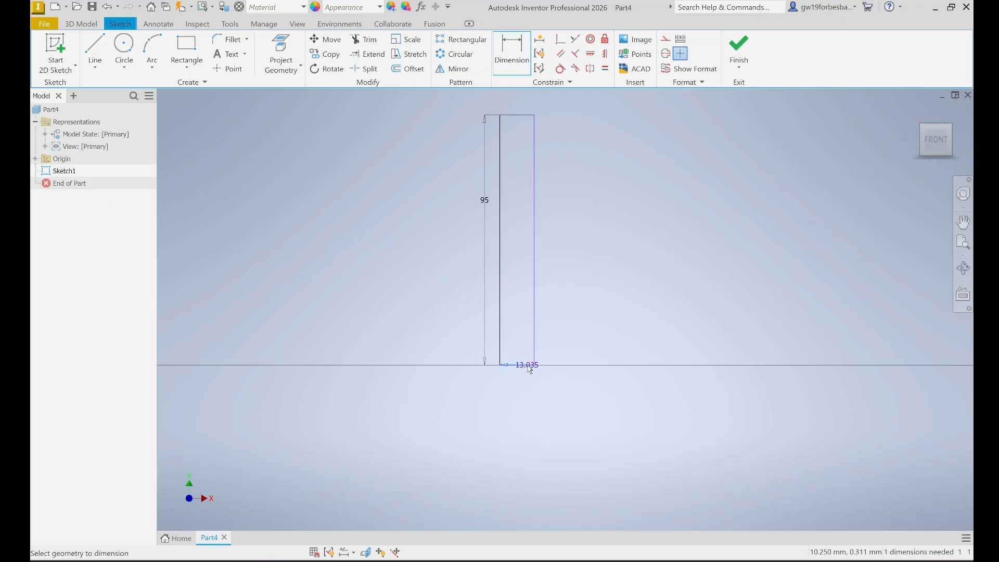
left_click(520, 397)
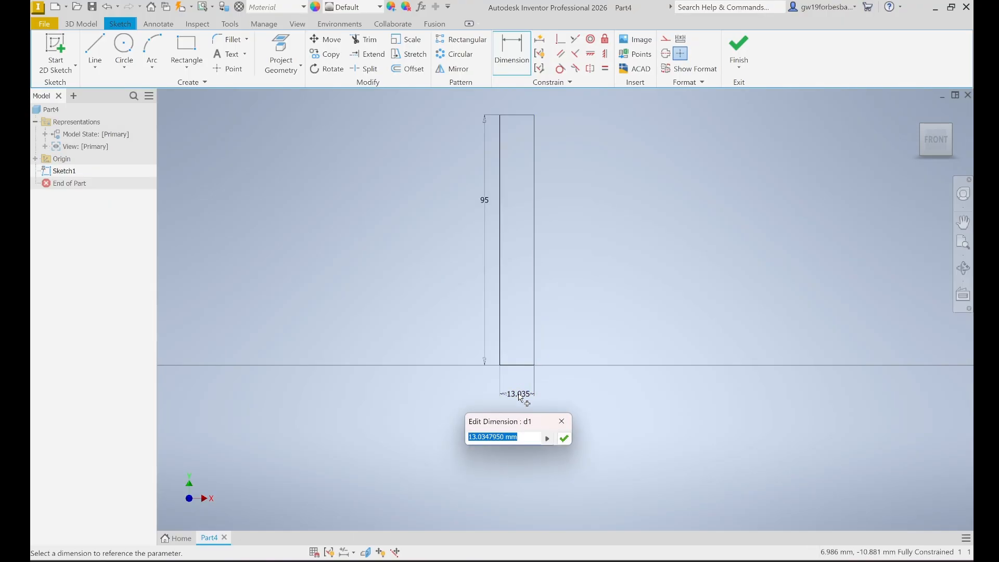
type("95")
key("Return")
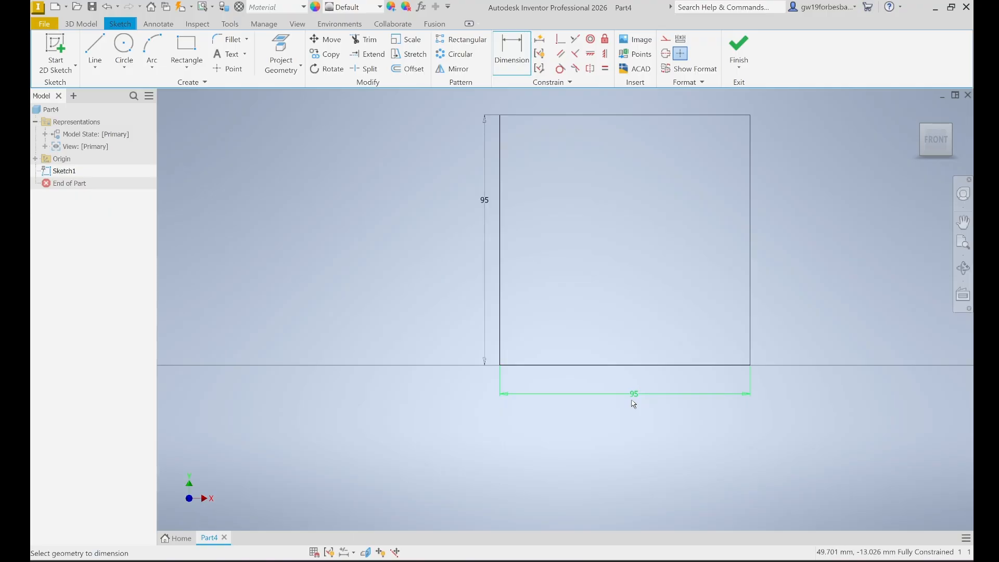
left_click(740, 44)
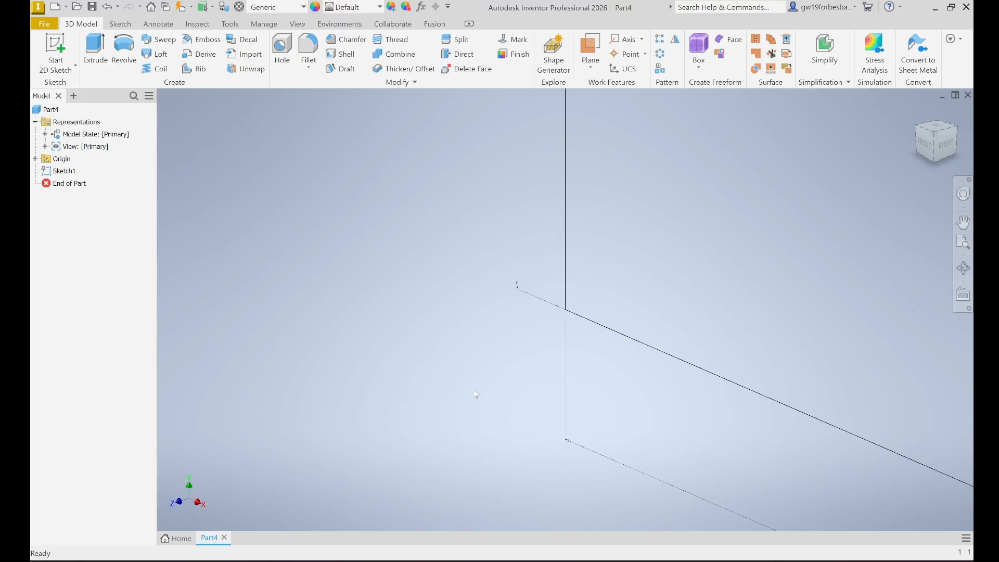
Step: Extrude the square profile 66 mm in the default direction as a new solid
scroll(476, 372, "down", 3)
scroll(476, 367, "down", 2)
scroll(481, 409, "down", 2)
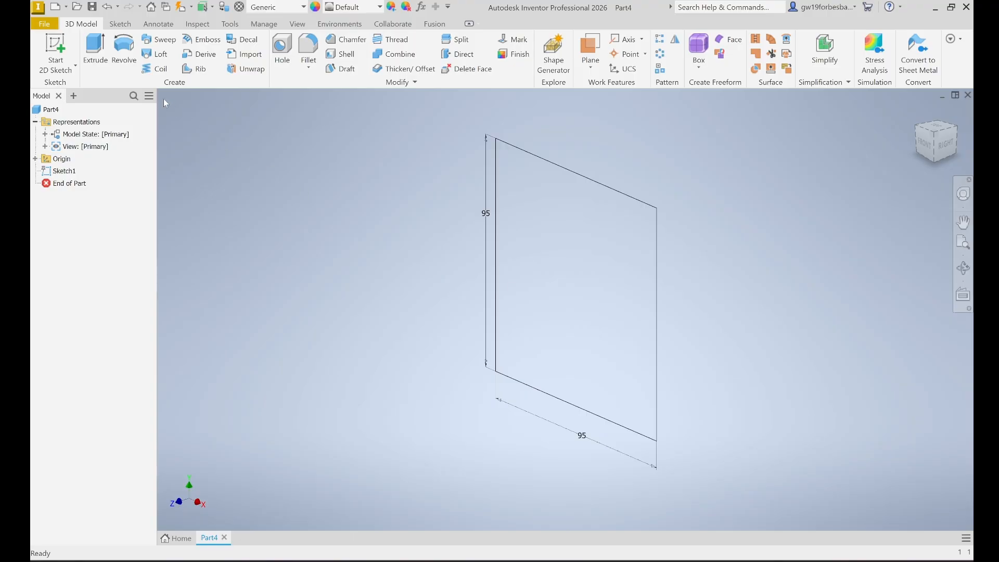
left_click(94, 52)
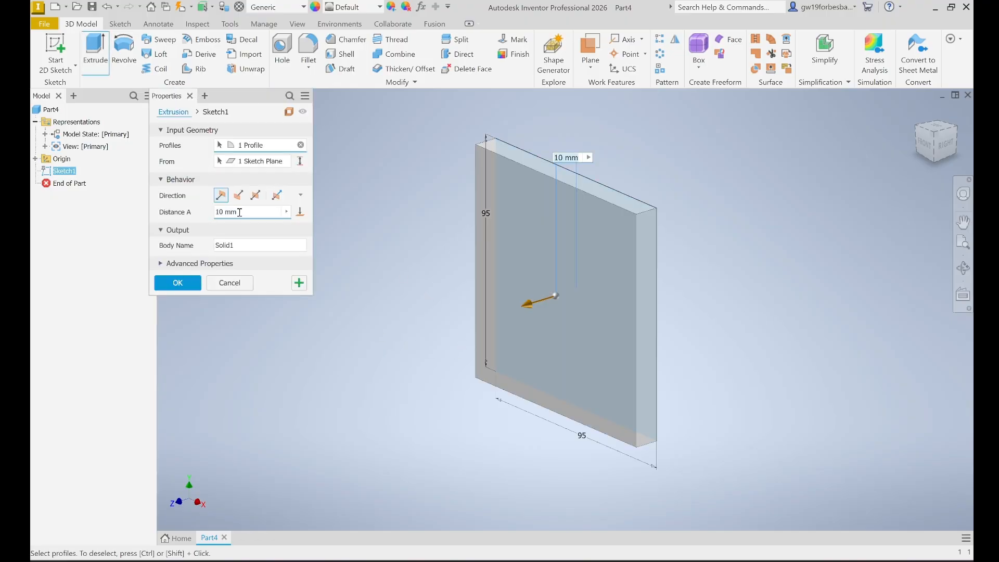
left_click(266, 213)
key("BackSpace")
key("BackSpace")
key("BackSpace")
key("BackSpace")
key("BackSpace")
type("66")
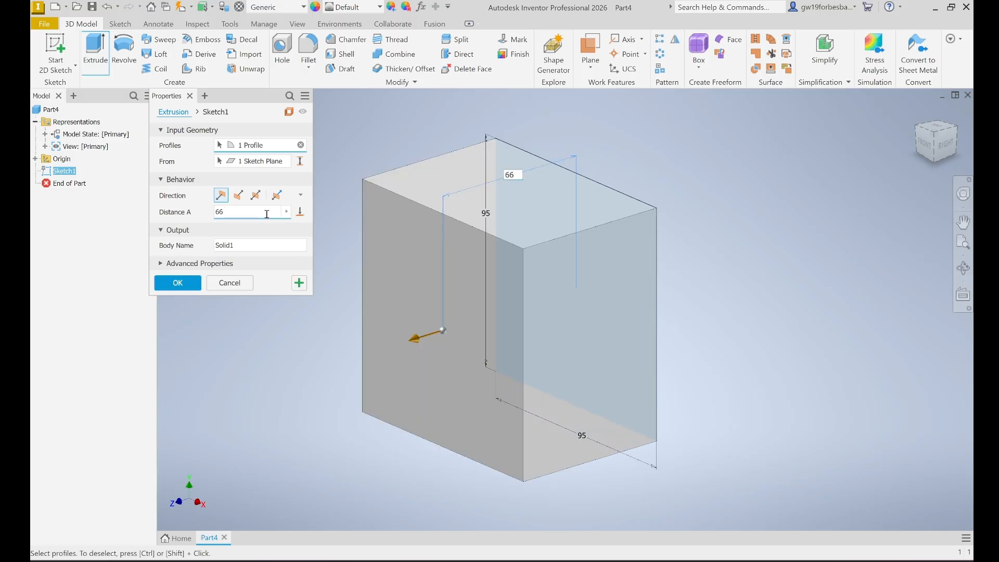
left_click(180, 281)
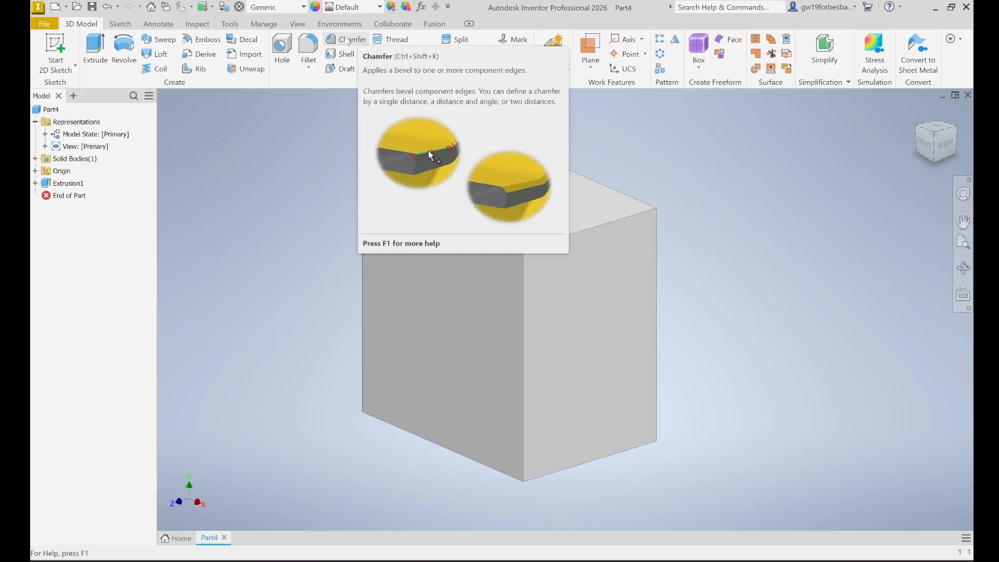
Step: Chamfer the block's edge between the top and right faces with a 15 mm distance
left_click(349, 40)
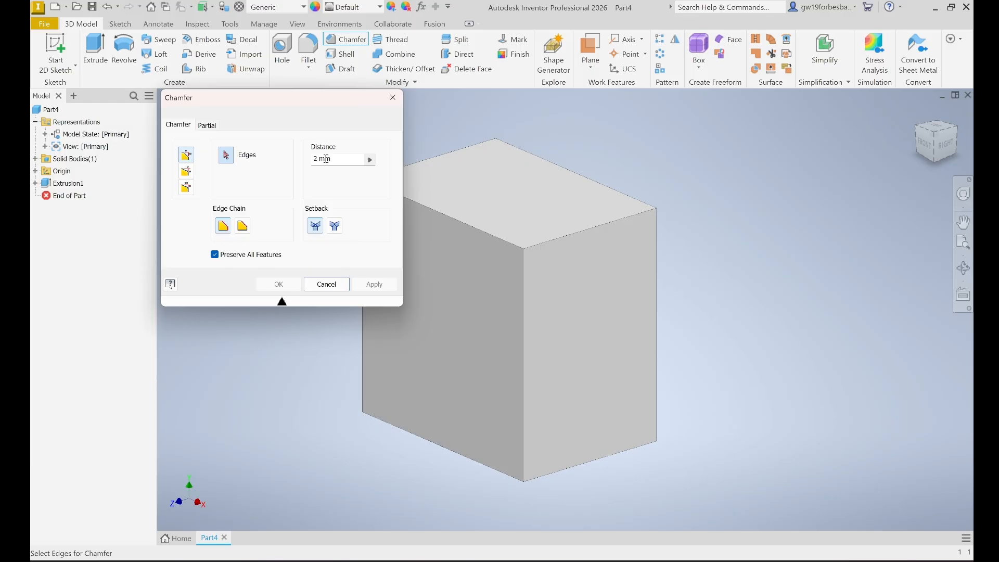
left_click(334, 159)
left_click_drag(333, 159, 311, 163)
type("15")
left_click(611, 229)
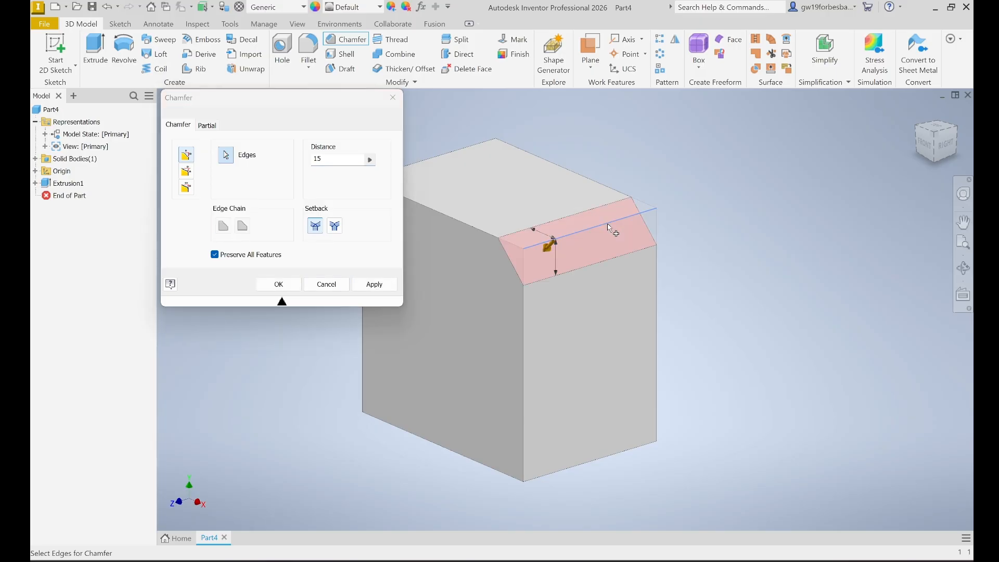
left_click(383, 286)
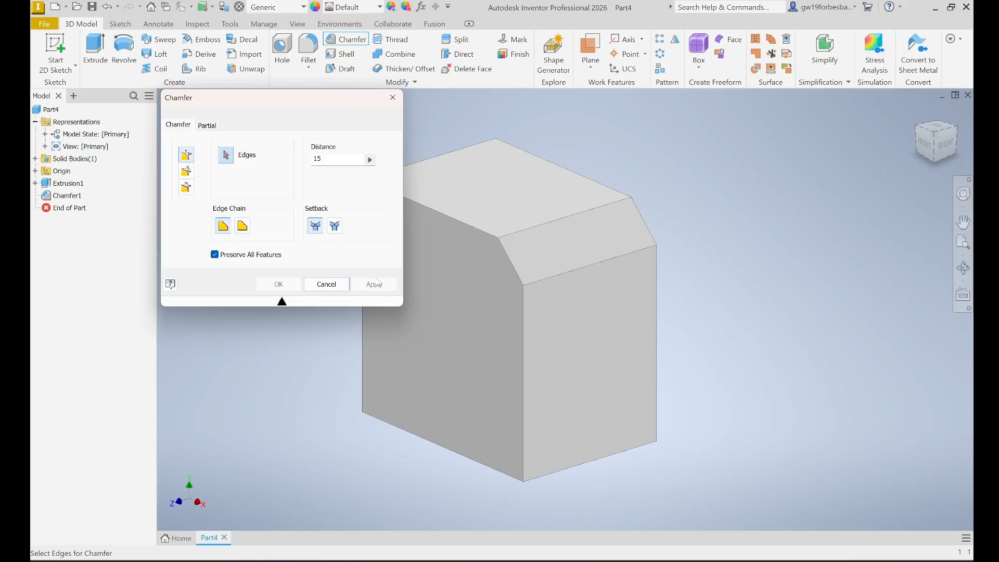
left_click(325, 288)
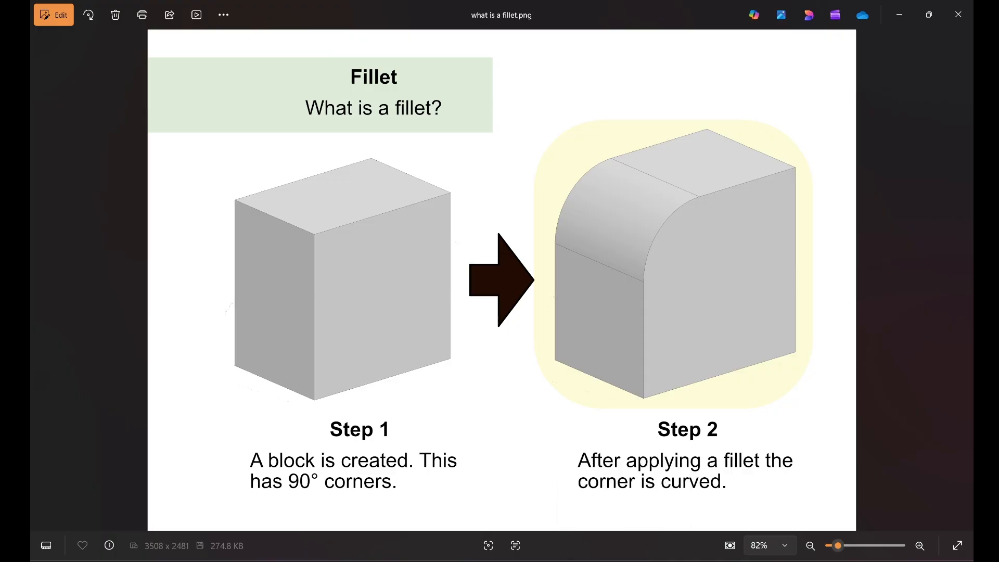
Step: Return to Inventor and fillet the block's top left edge, opposite the chamfer, with a 35 mm radius
left_click(621, 561)
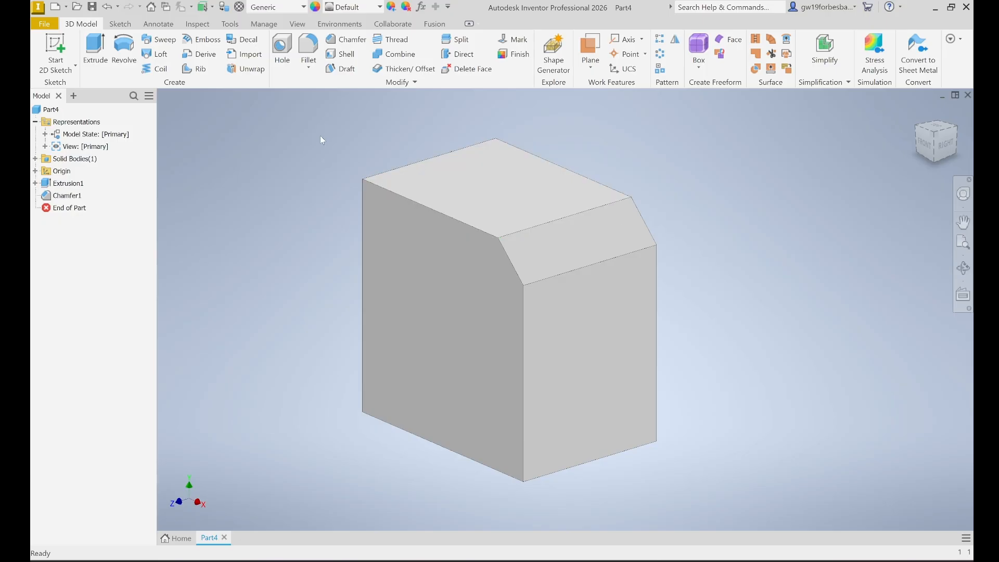
left_click(310, 46)
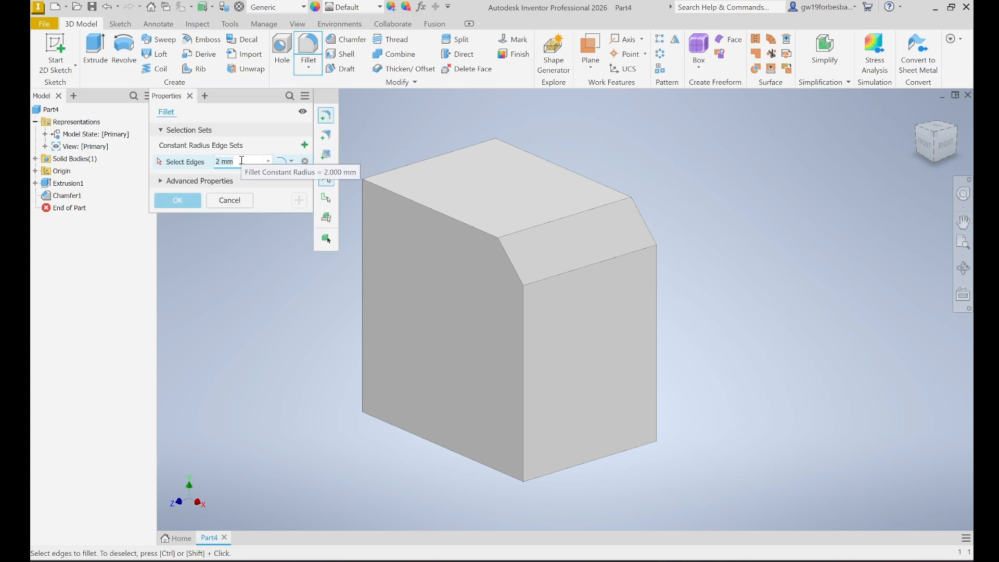
type("35")
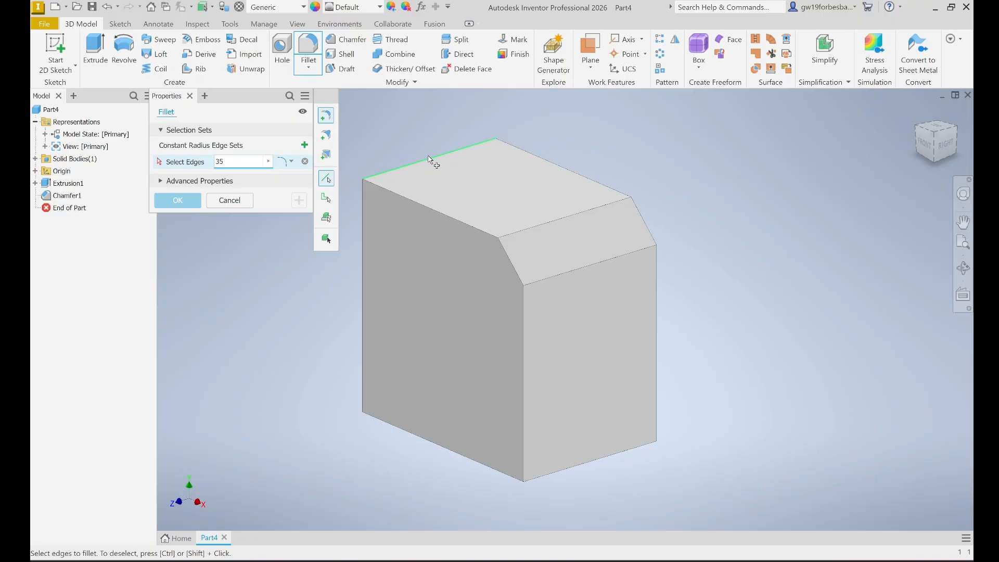
left_click(428, 161)
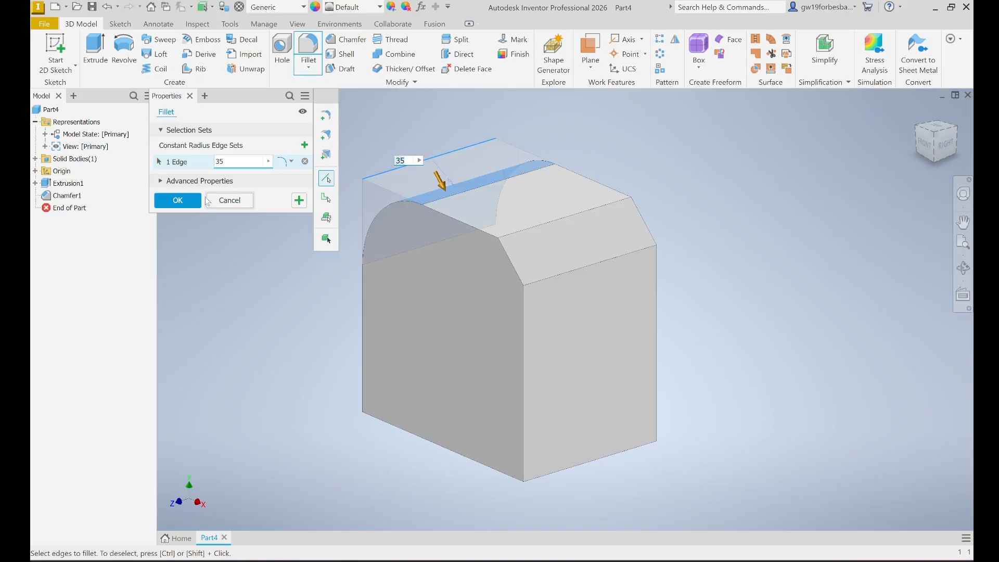
left_click(179, 200)
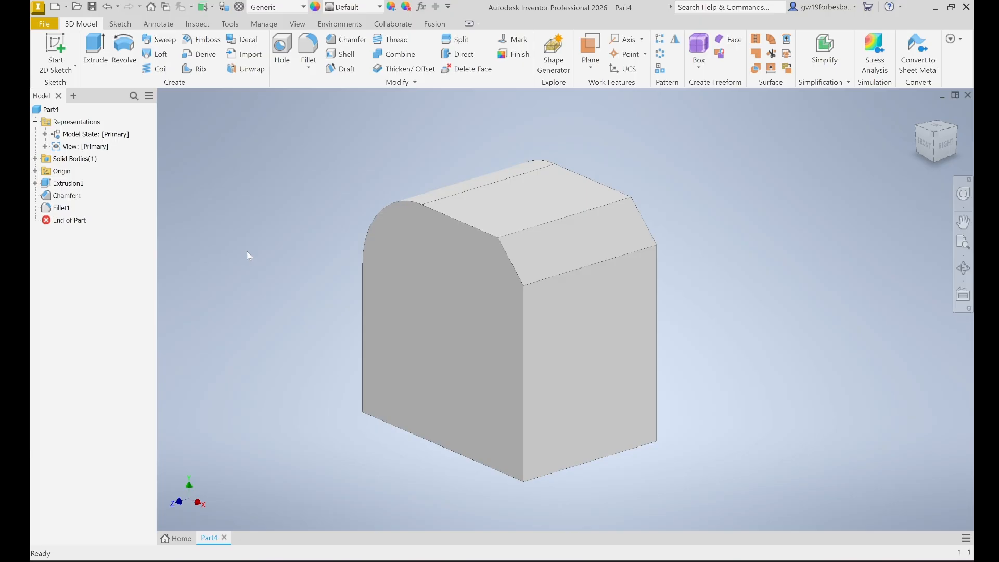
Step: Save the part under the file name "lorry cab" in the "2026 lorry video models" folder
left_click(45, 25)
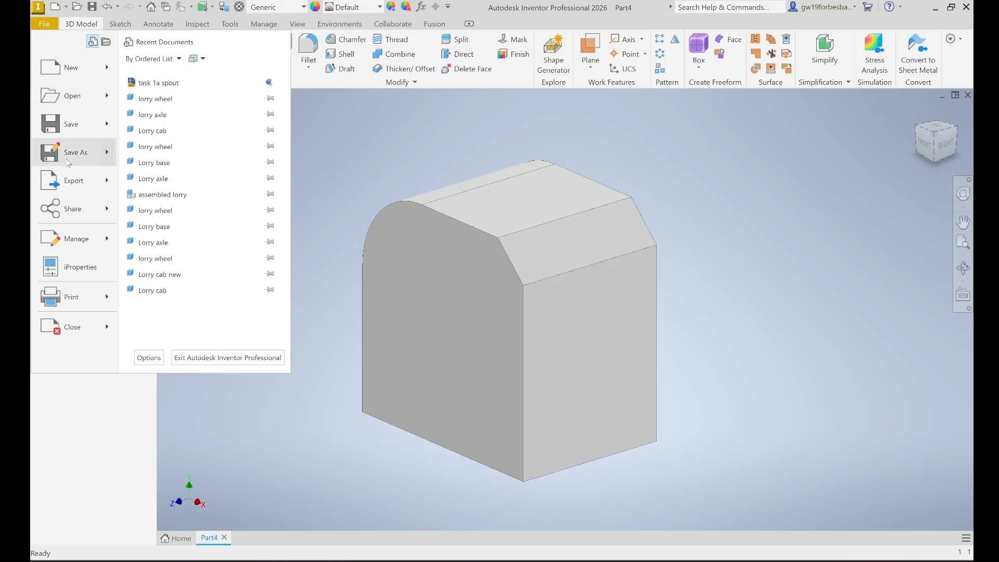
left_click(75, 156)
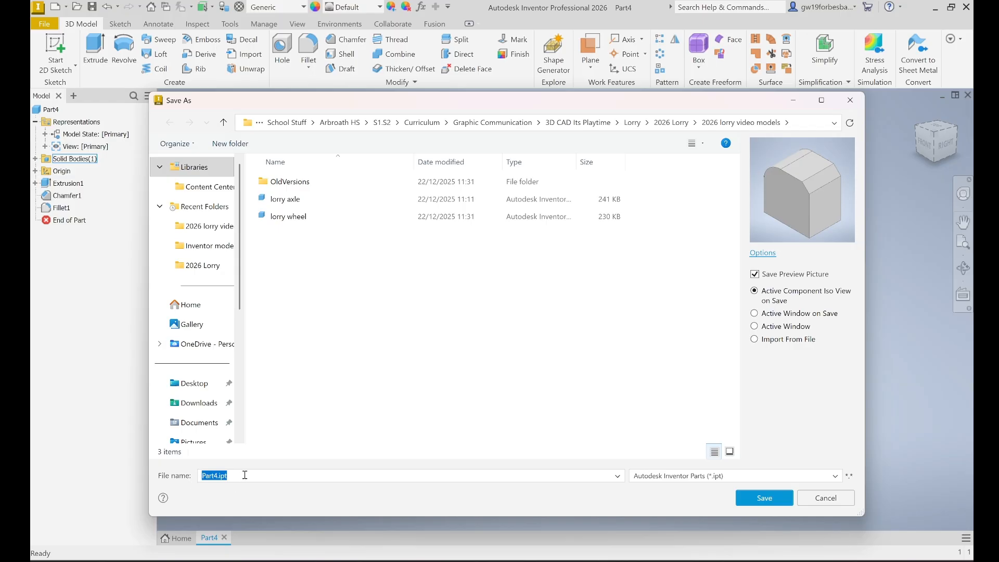
key("BackSpace")
type("lorry")
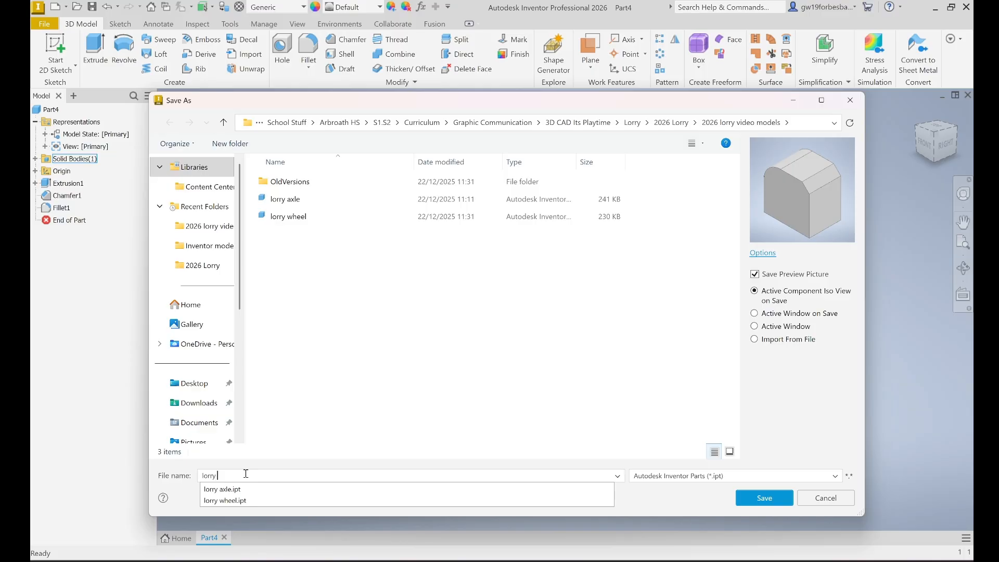
type(" cab")
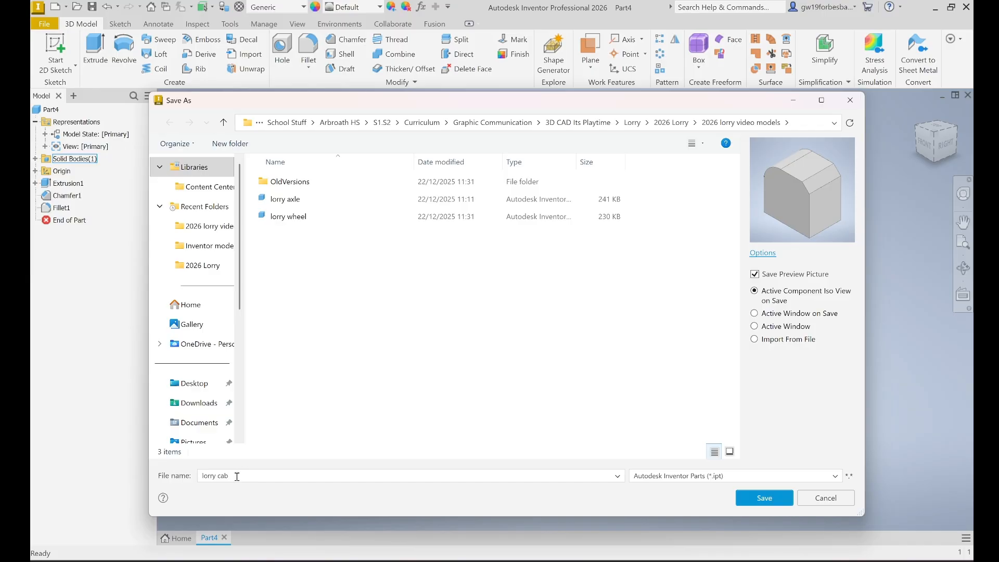
left_click(755, 501)
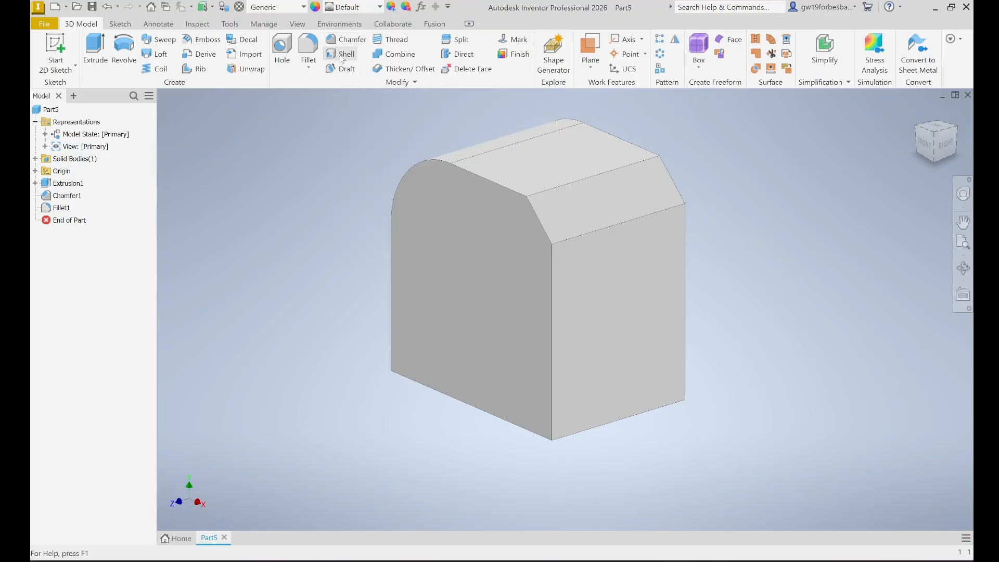
Step: Shell the block with a 5 mm wall thickness, removing the flat right face below the chamfer
left_click(341, 54)
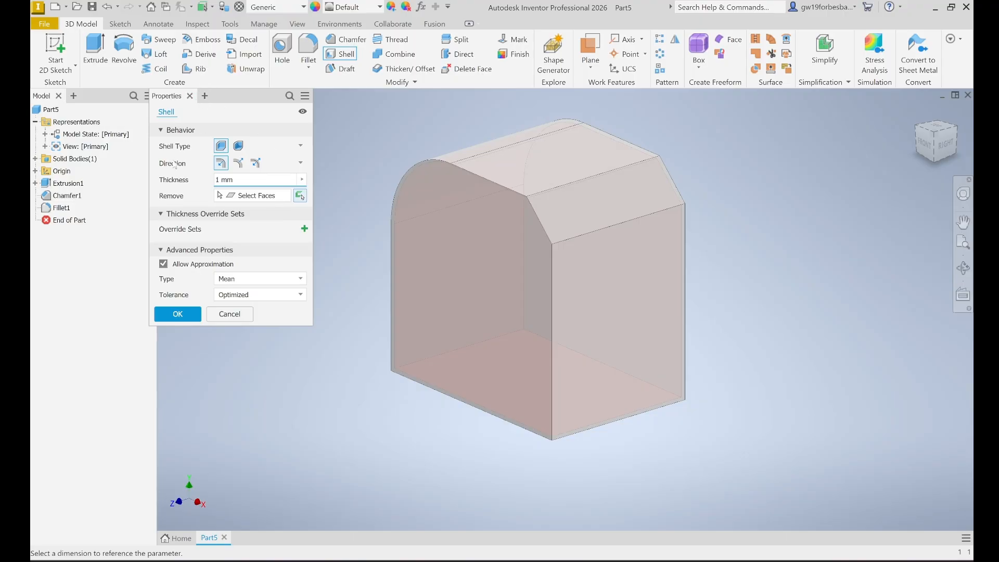
left_click(239, 180)
type("5")
left_click(221, 199)
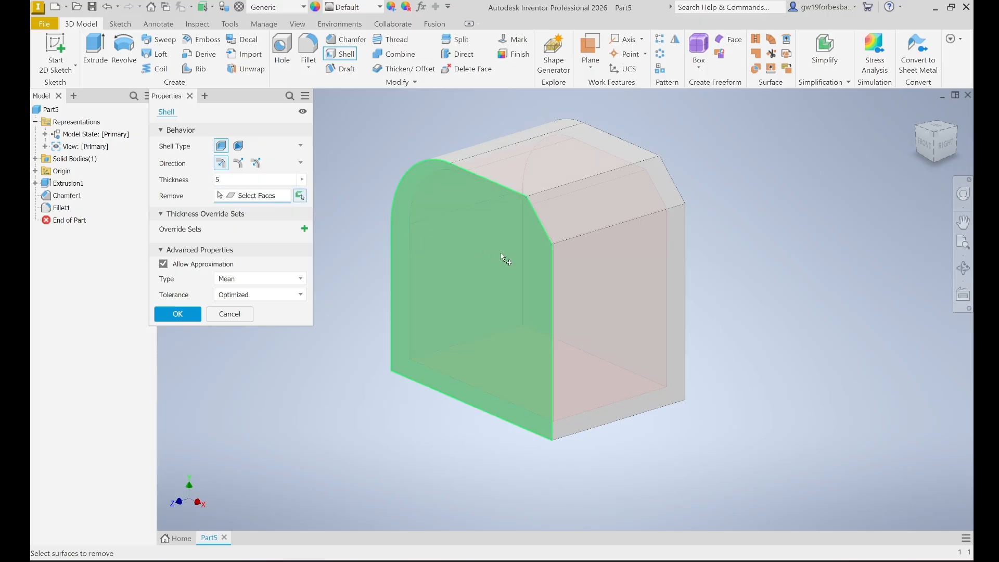
left_click(605, 322)
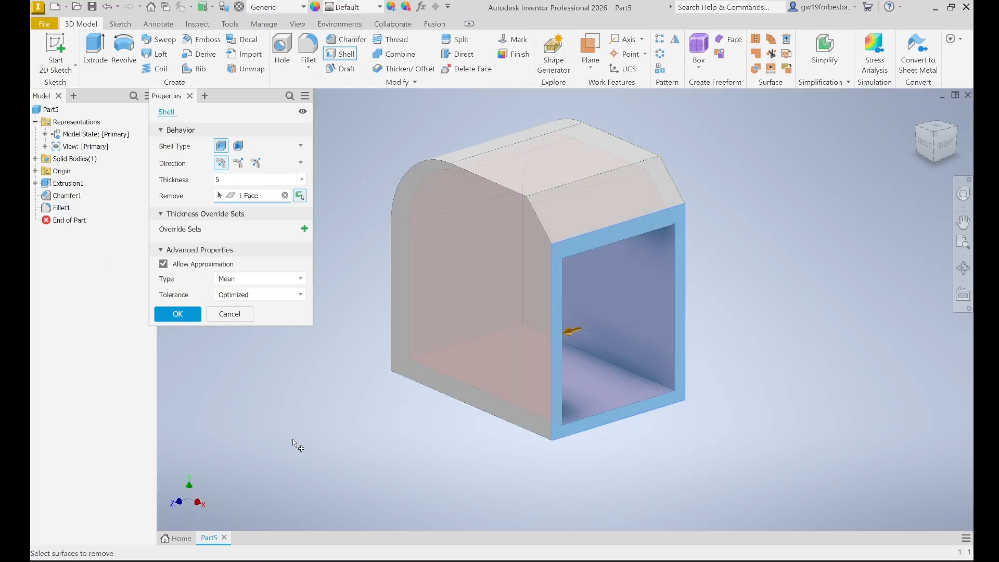
left_click(186, 318)
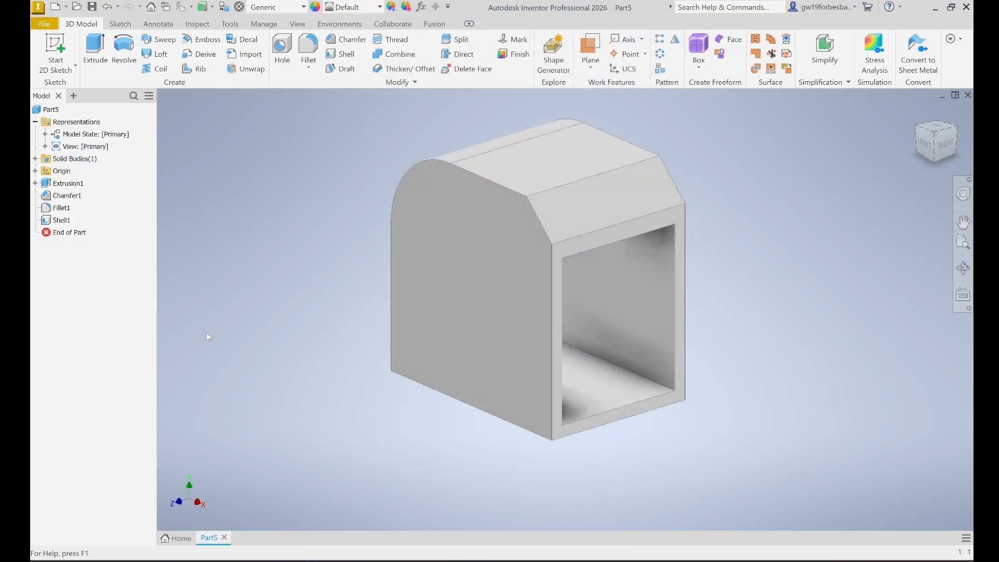
Step: Save the shelled lorry cab part under its existing file name
middle_click_drag(206, 333, 173, 326, "shift")
left_click_drag(207, 368, 148, 373)
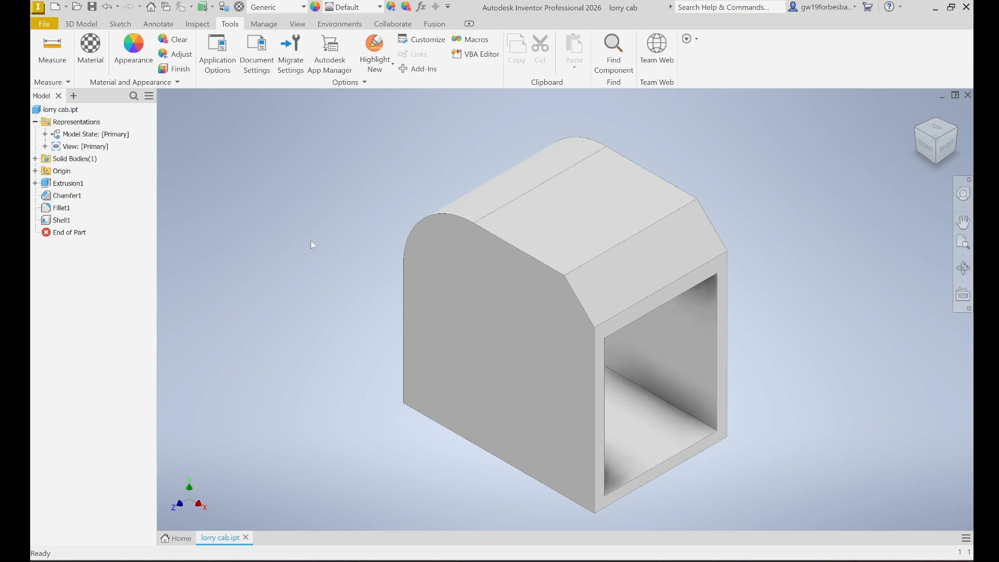
left_click(45, 25)
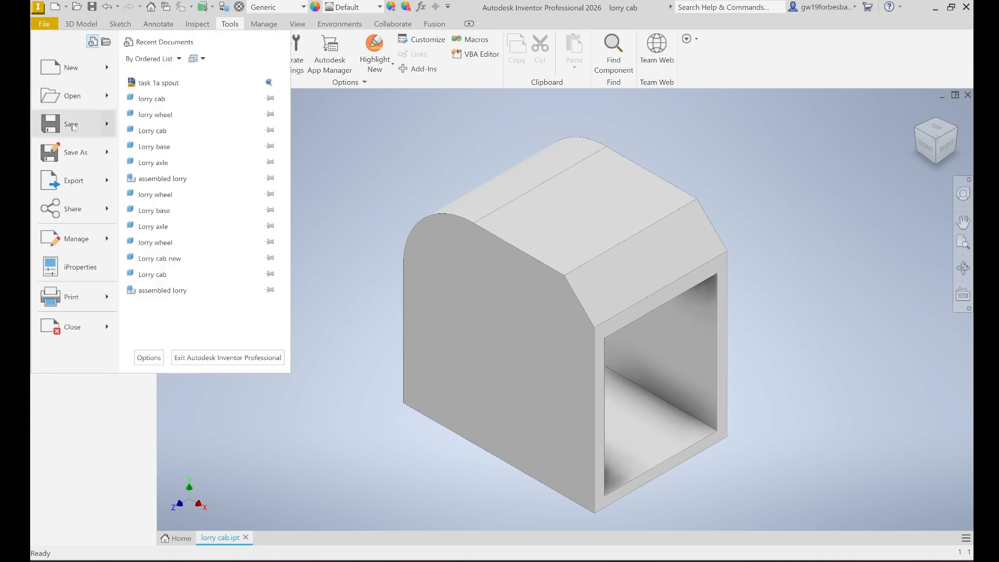
left_click(74, 132)
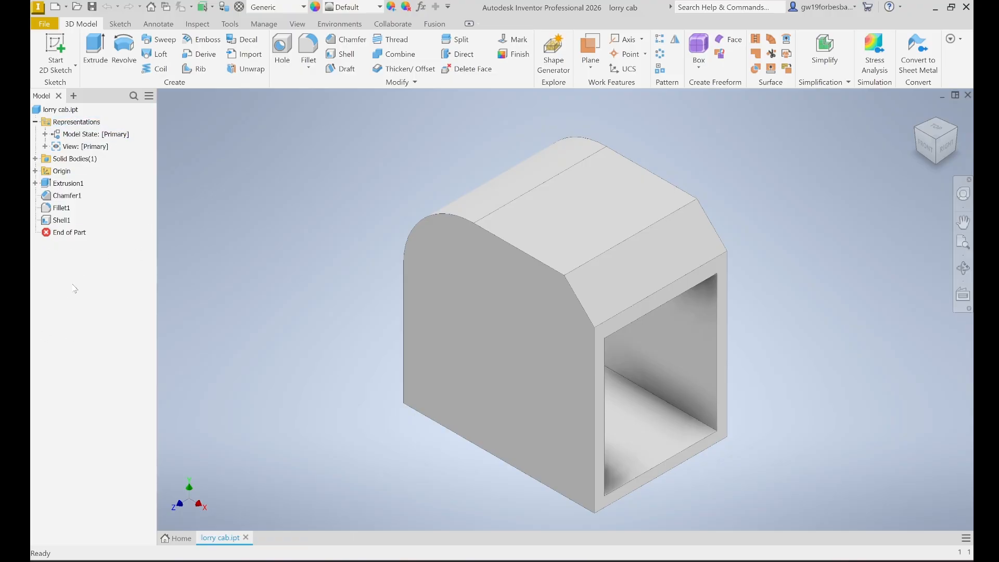
Step: Apply the "Blue - Wall Paint - Glossy" appearance to the whole lorry cab part and save the file
left_click(48, 113)
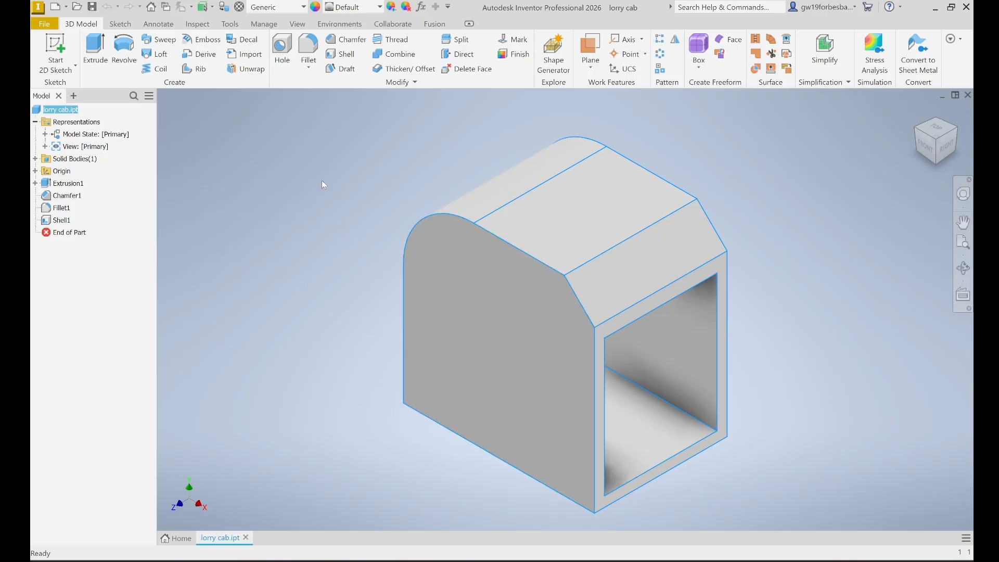
left_click(229, 24)
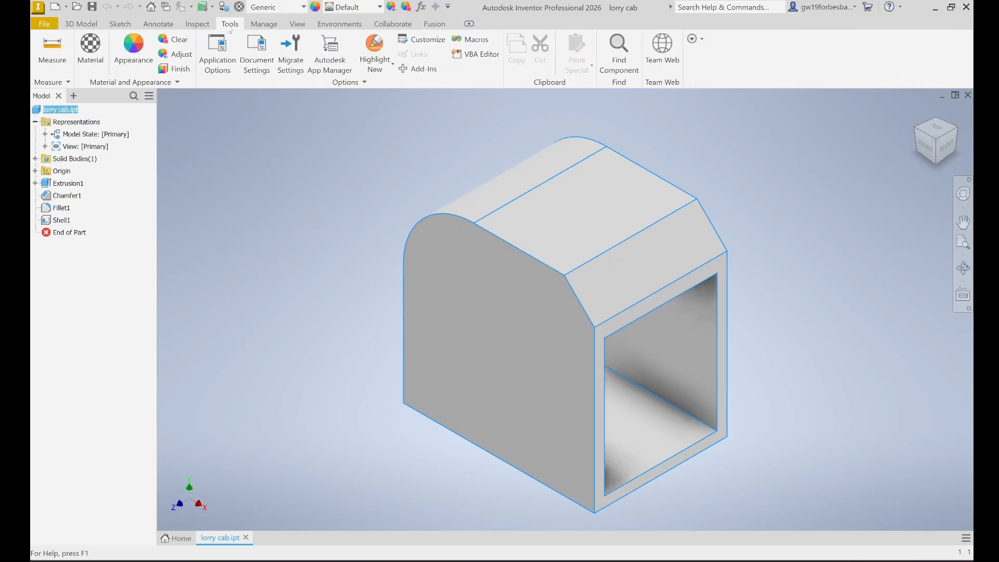
left_click(135, 52)
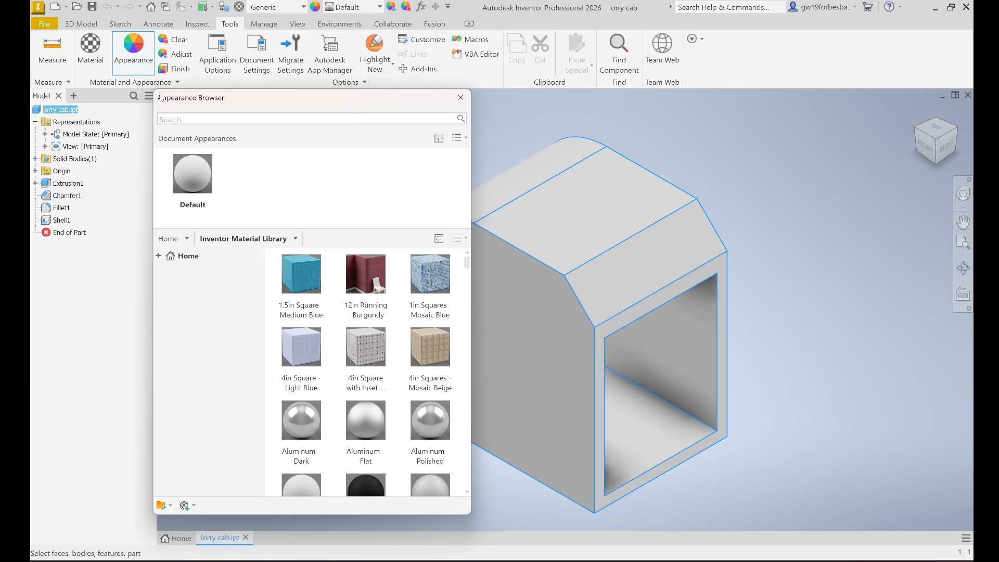
left_click(186, 119)
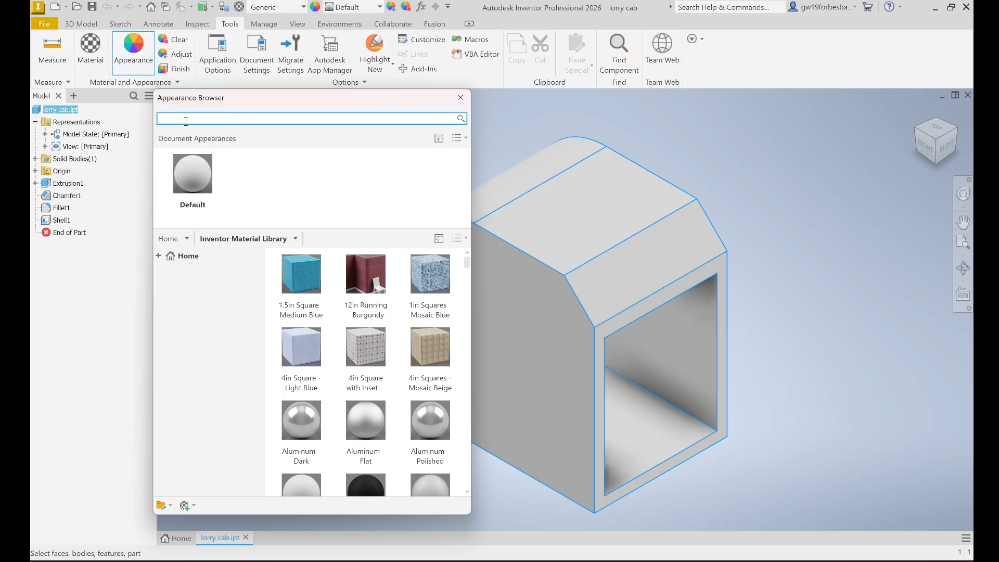
type("blue")
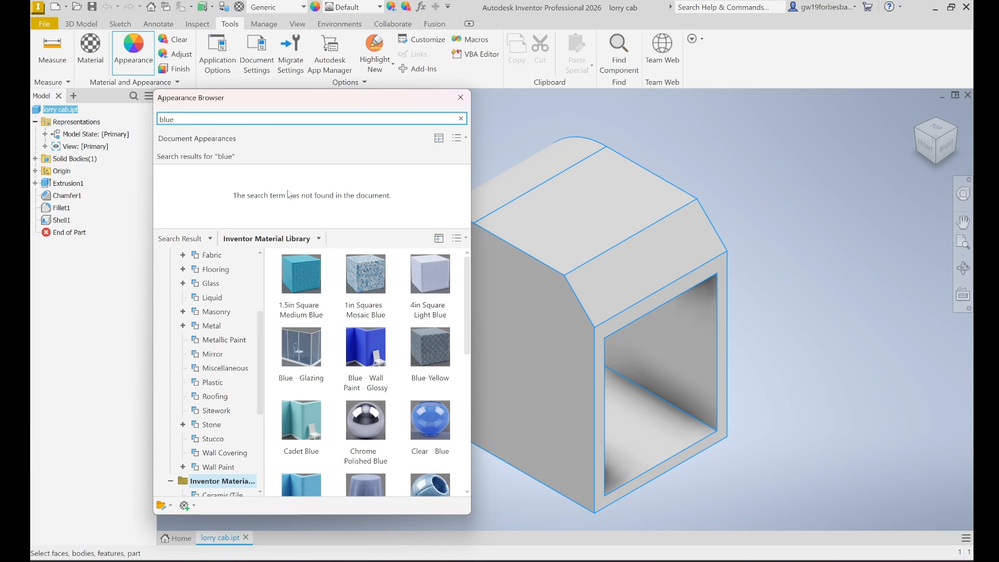
mouse_move(304, 266)
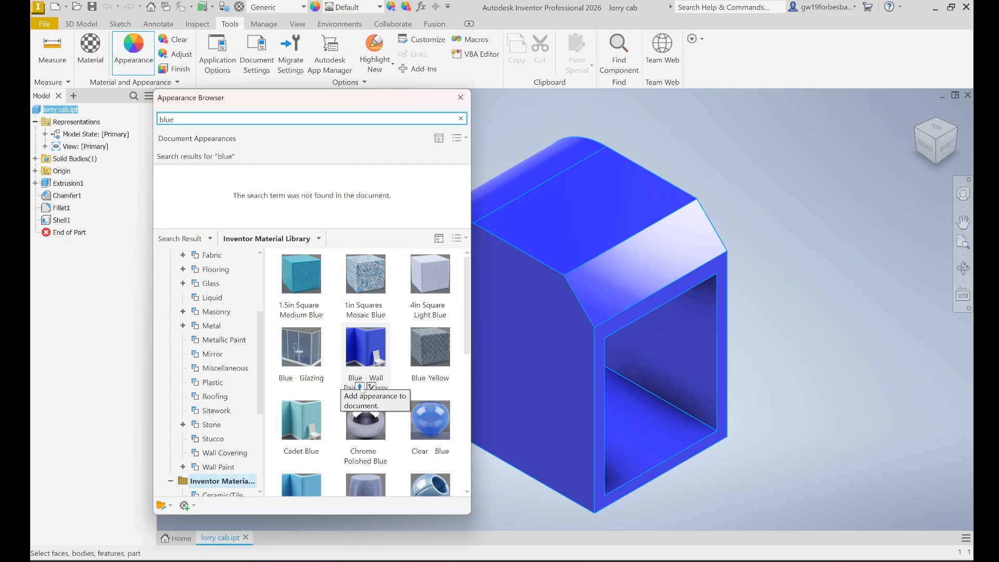
left_click(360, 387)
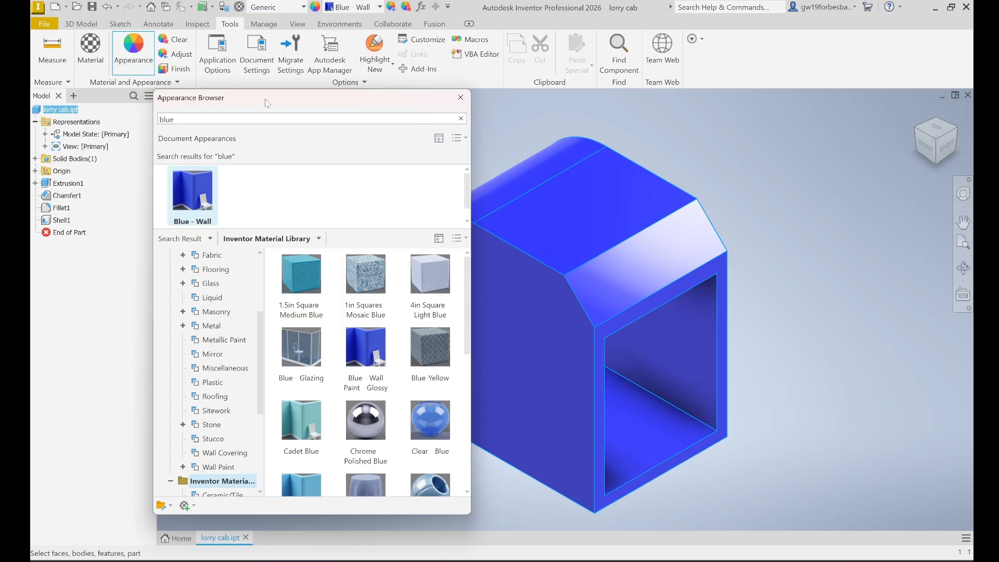
left_click(460, 99)
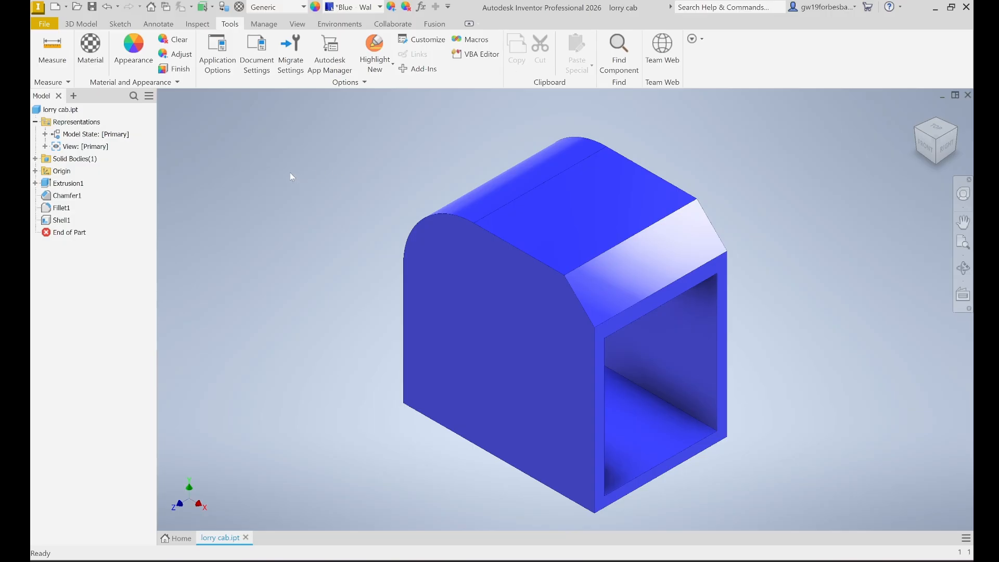
left_click(45, 24)
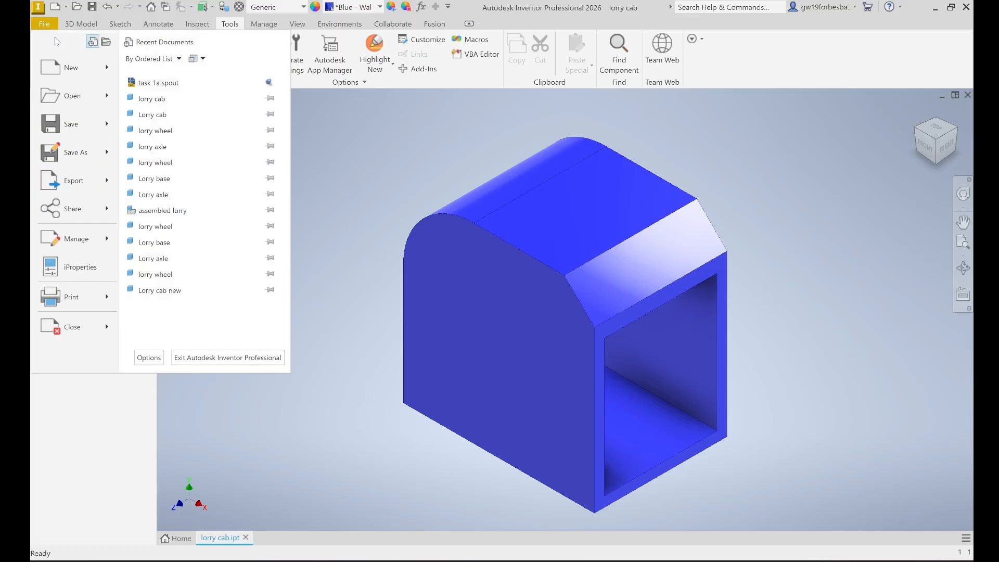
left_click(73, 128)
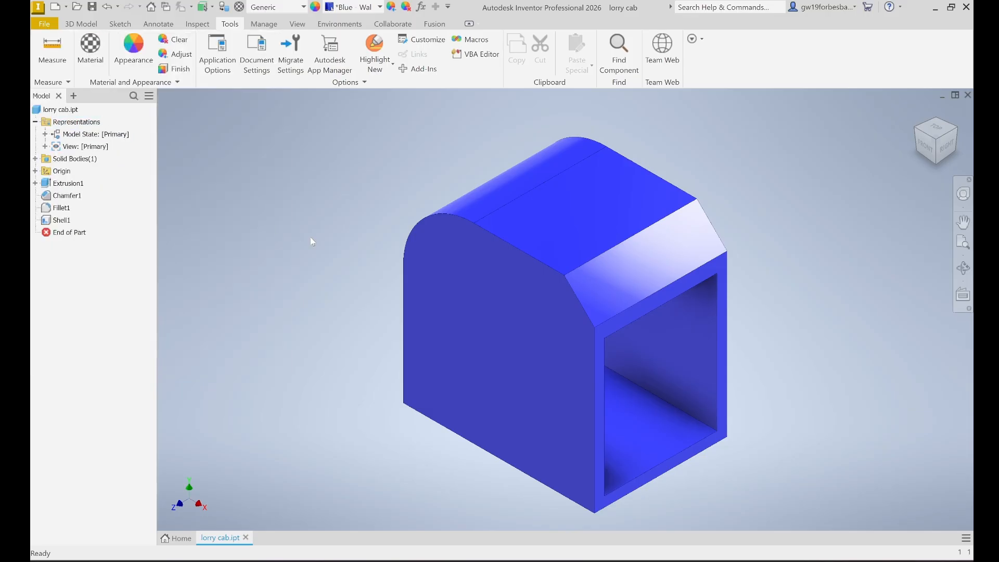